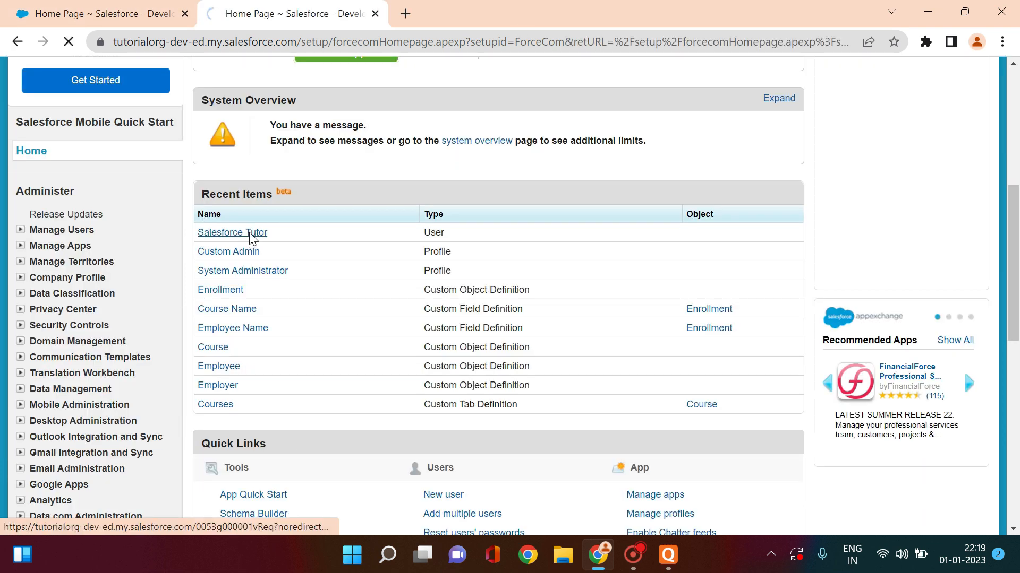
Copy the username from the recently viewed Custom Admin user's record and log out of the org
click(249, 232)
drag(342, 435, 517, 434)
key(ctrl+c)
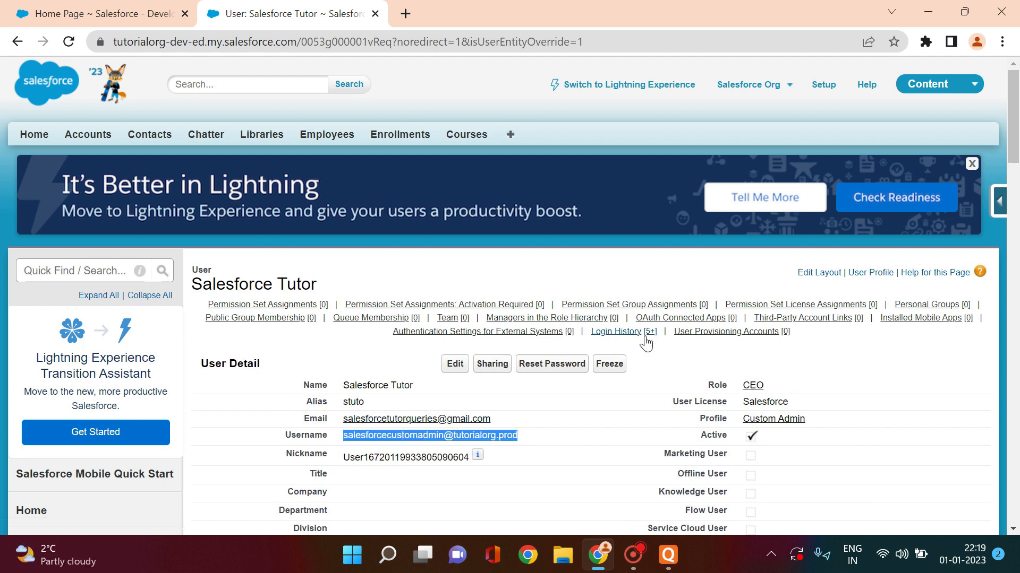
click(756, 89)
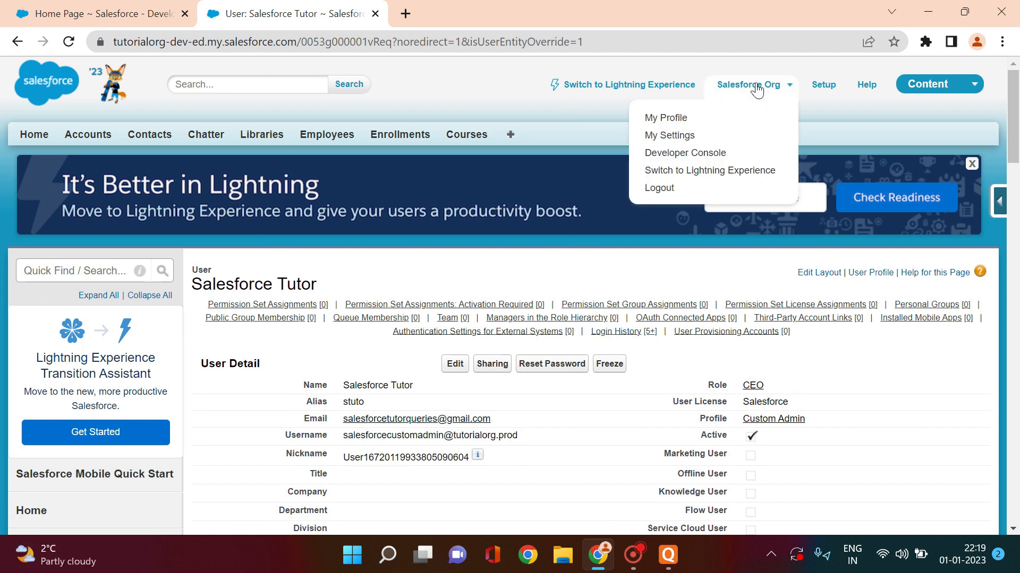
click(660, 188)
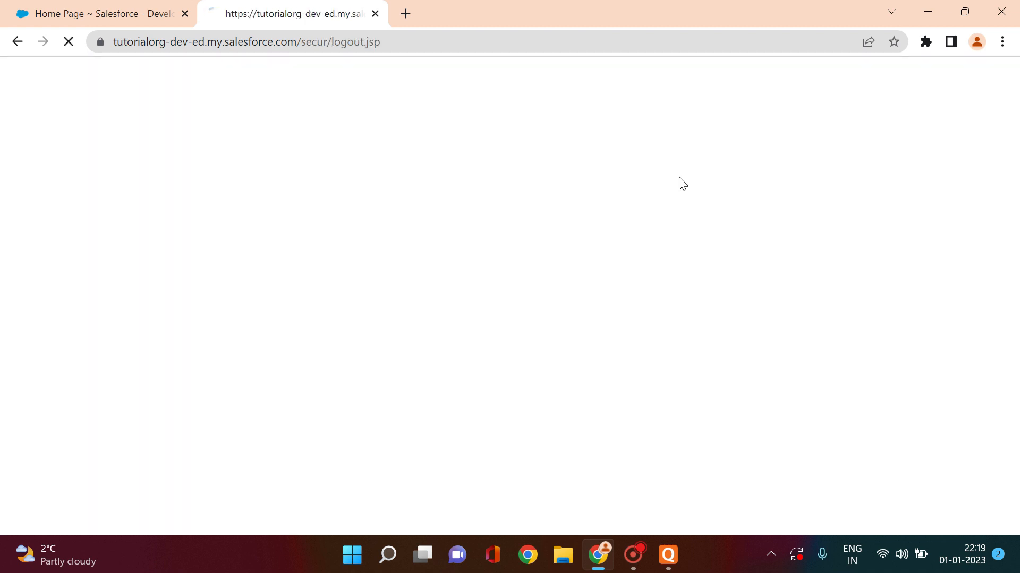
Log in as the custom admin user with the copied username and the account password
key(ctrl+v)
key(Tab)
text(•••••••••••)
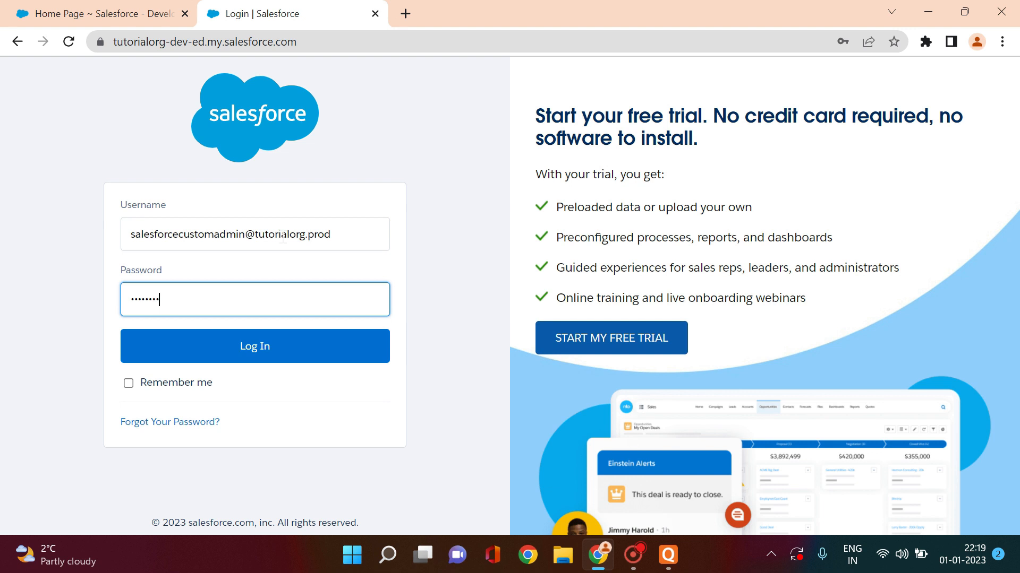
key(Return)
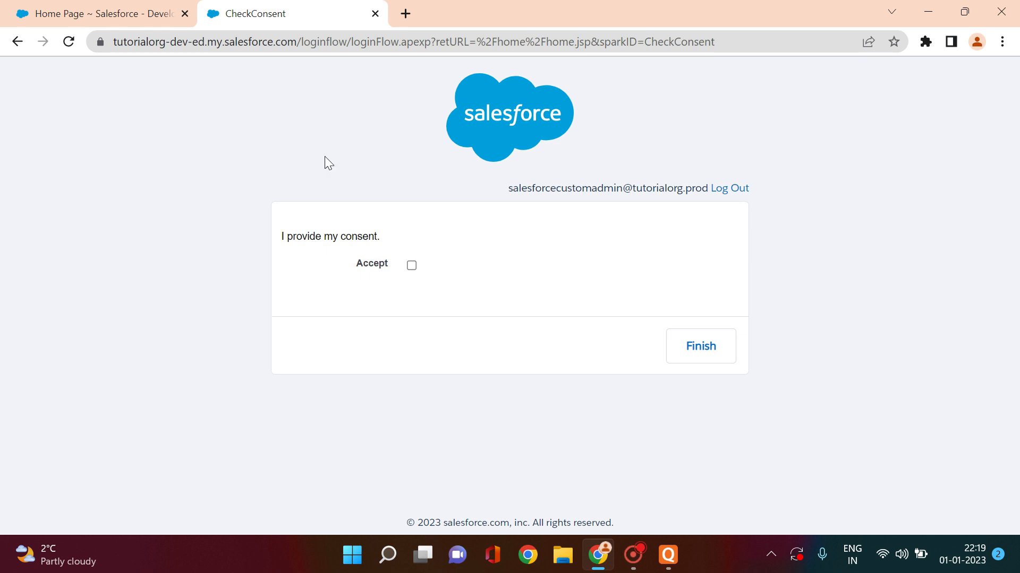
Accept the consent statement to finish the login flow, and dismiss the browser's notification request
click(413, 266)
click(701, 345)
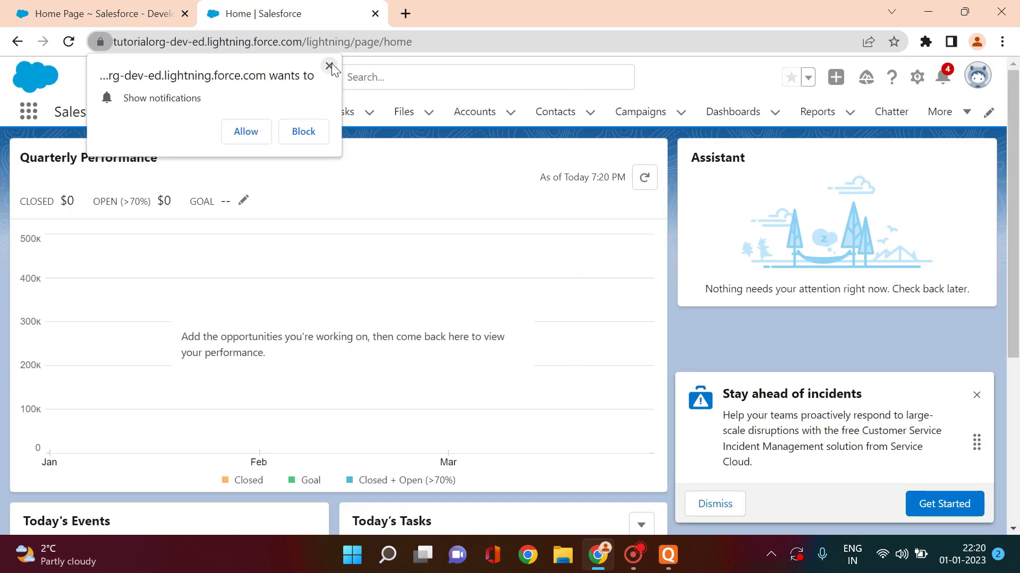
click(330, 65)
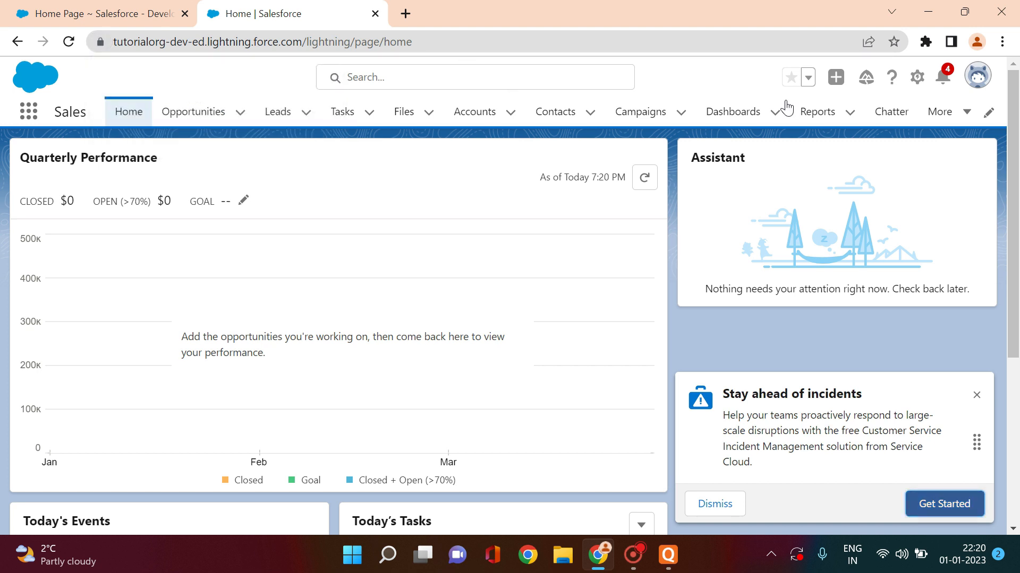
Log out of the custom admin account and log back in to the main org account with its password
click(976, 85)
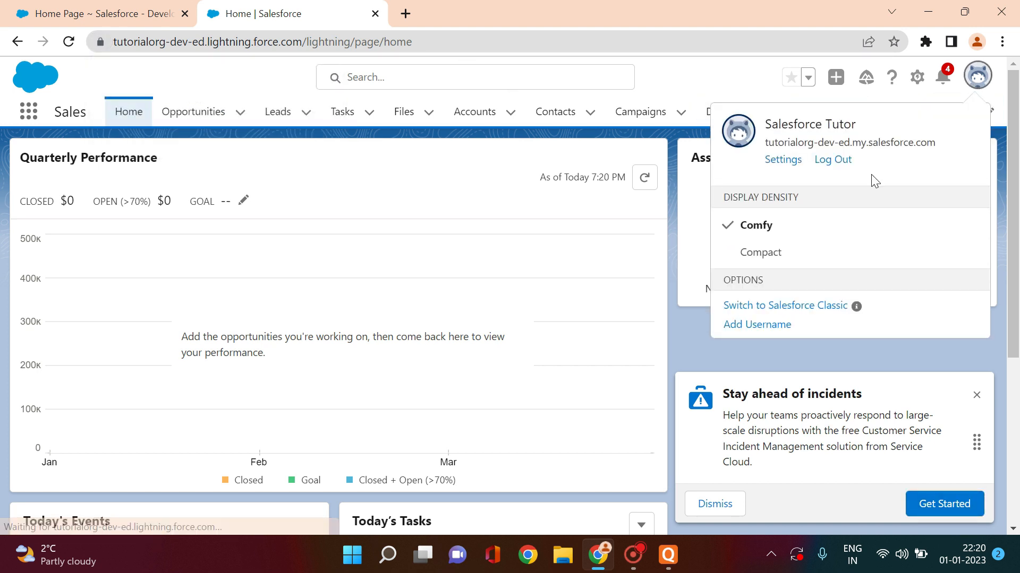
click(832, 159)
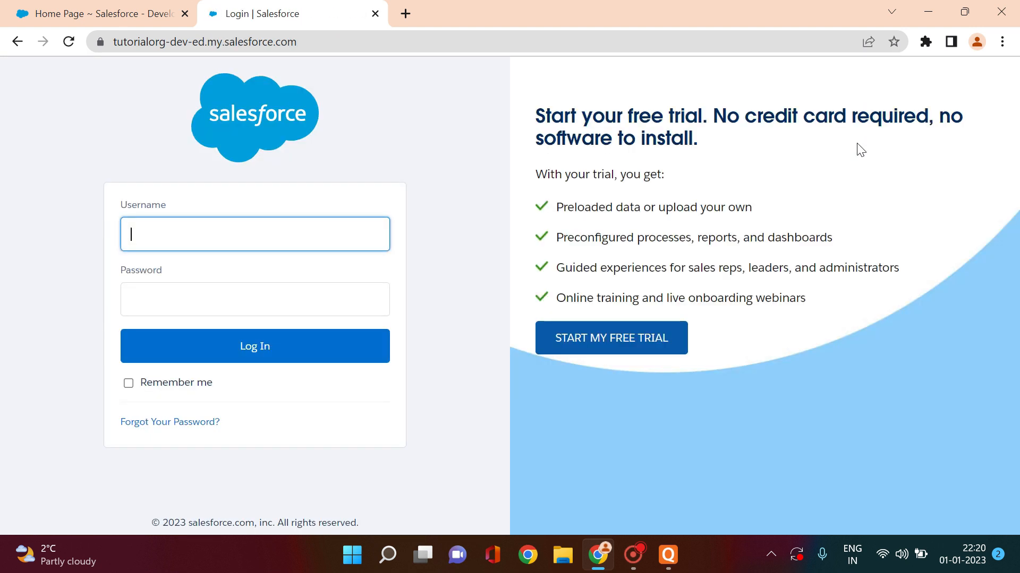
click(248, 262)
click(268, 300)
click(217, 312)
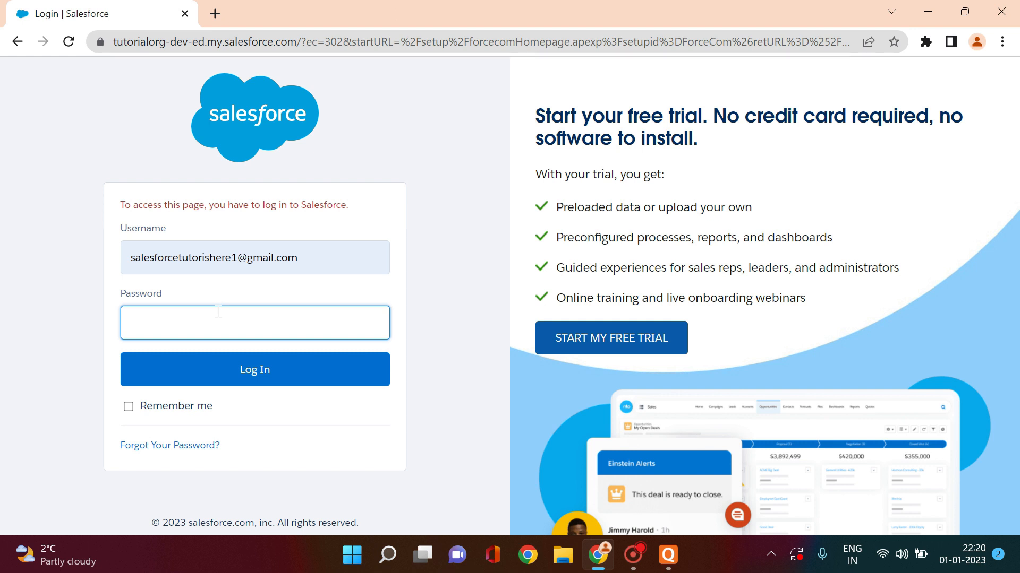
text(•••••••••)
key(Return)
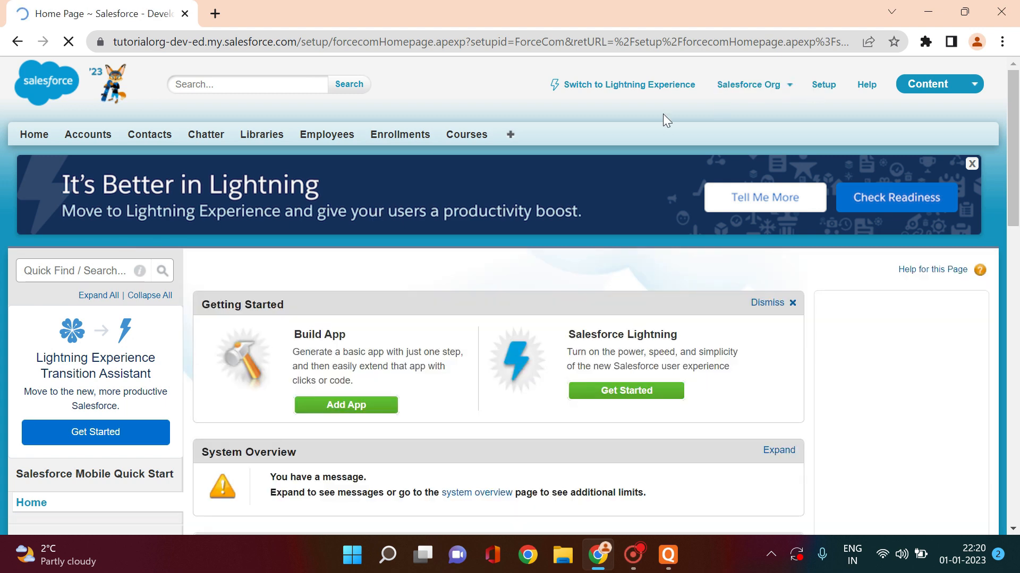
Search the setup options for "login" and open the Login Flows page in a new browser tab
click(79, 271)
text(login)
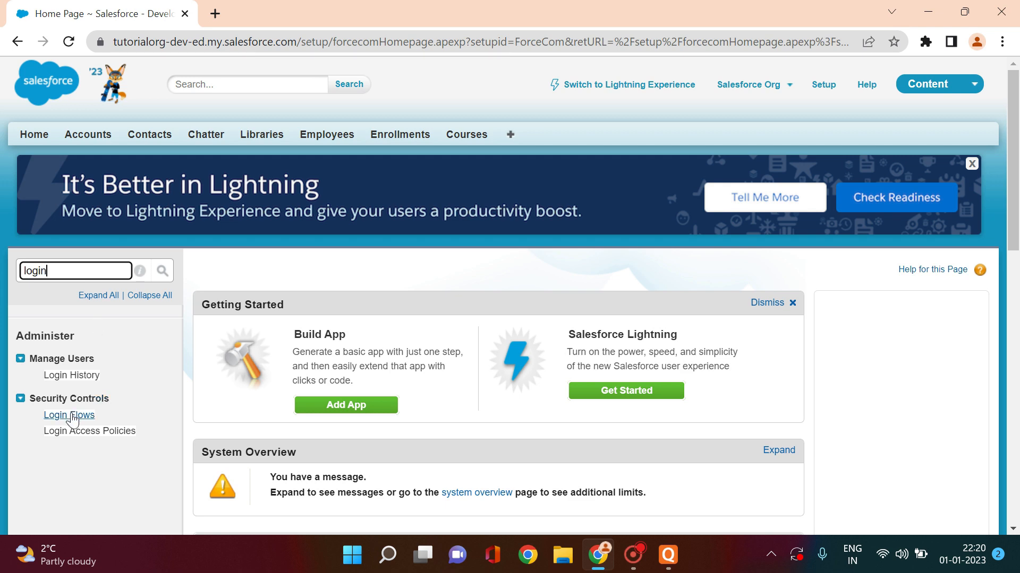
ctrl+click(73, 416)
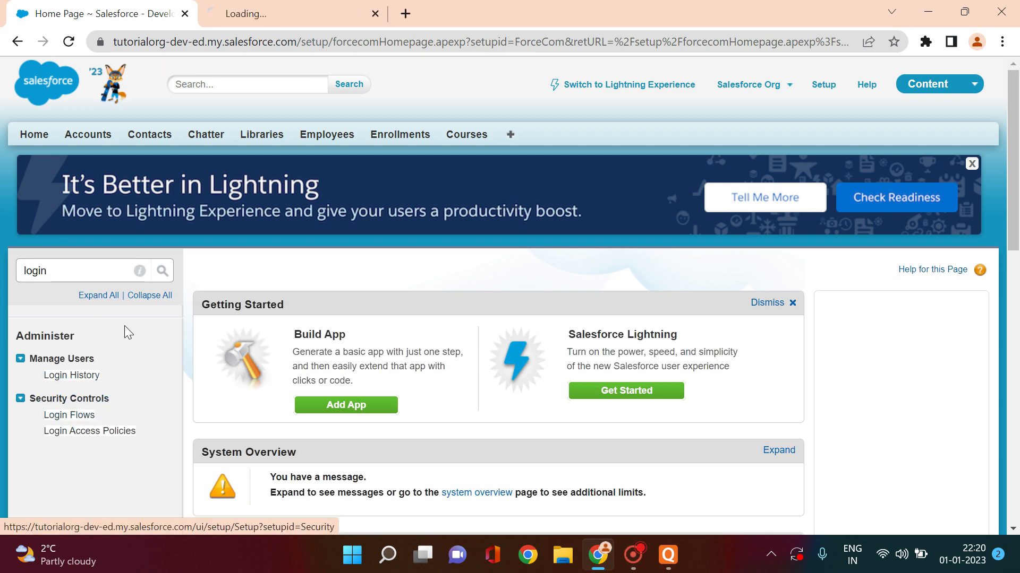
click(285, 16)
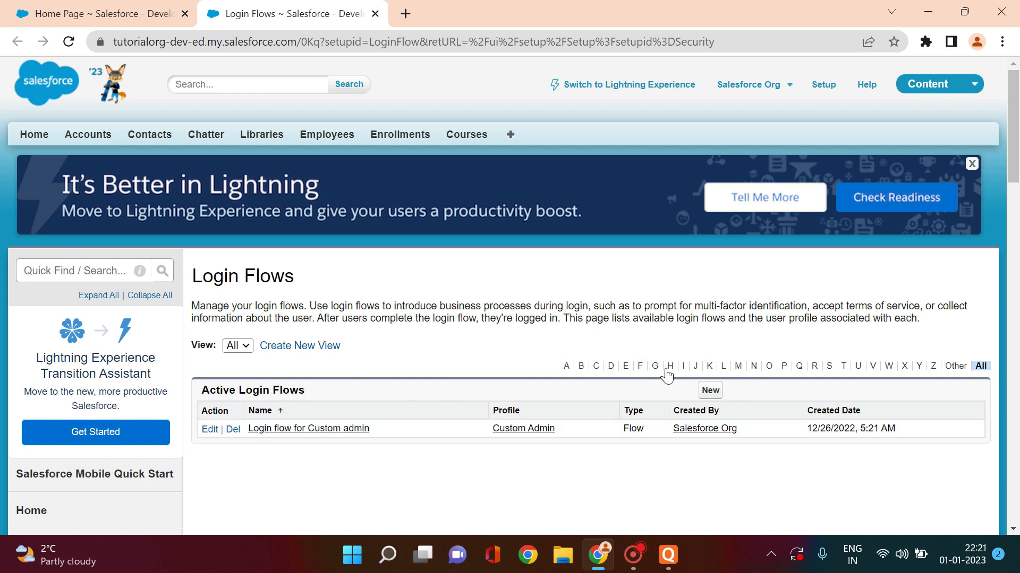
Start a new login flow of type Flow and name it "Dummy flow for ABC profile"
click(711, 390)
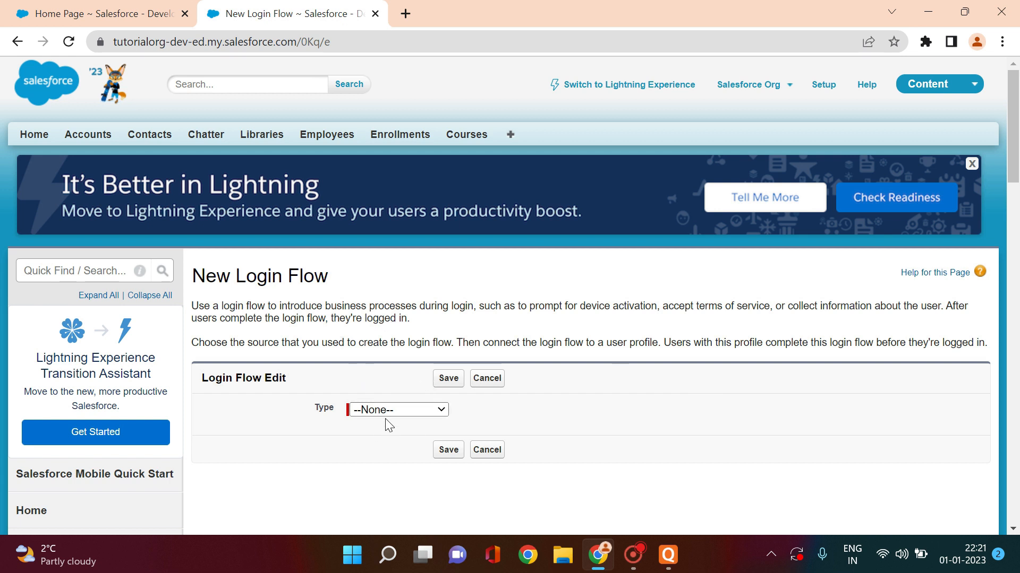
click(406, 411)
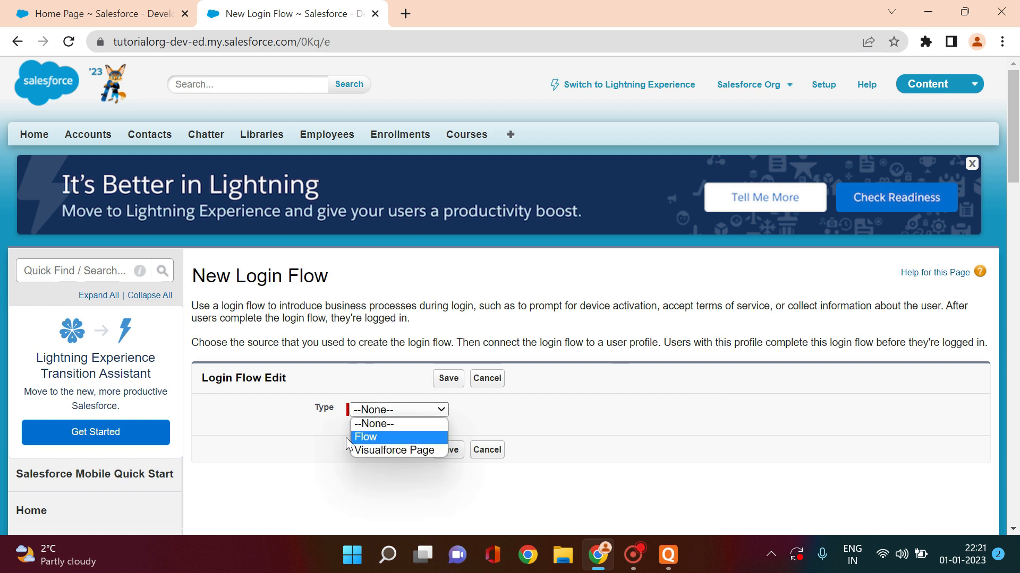
click(378, 433)
click(433, 429)
text(D)
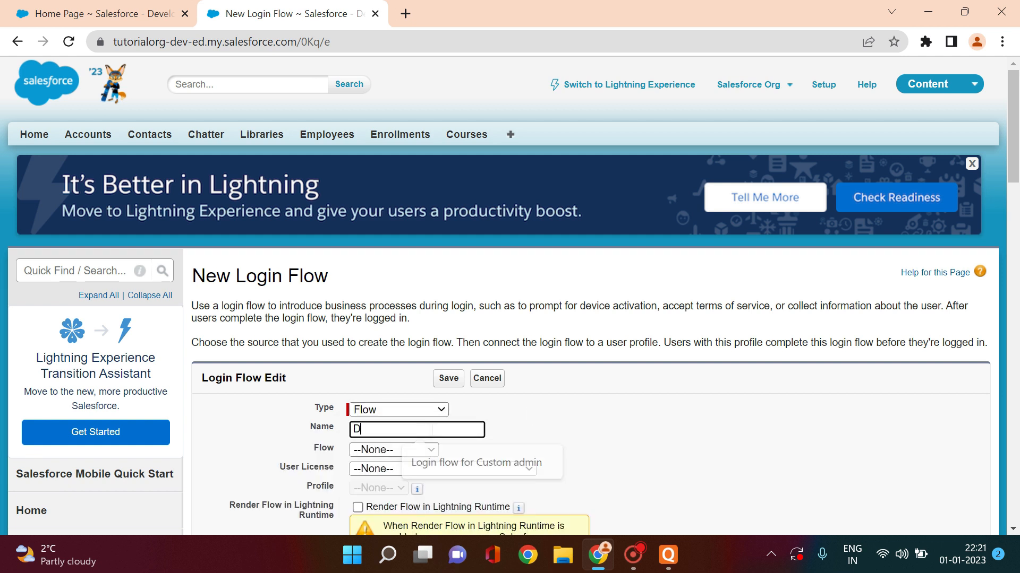
text(ummy)
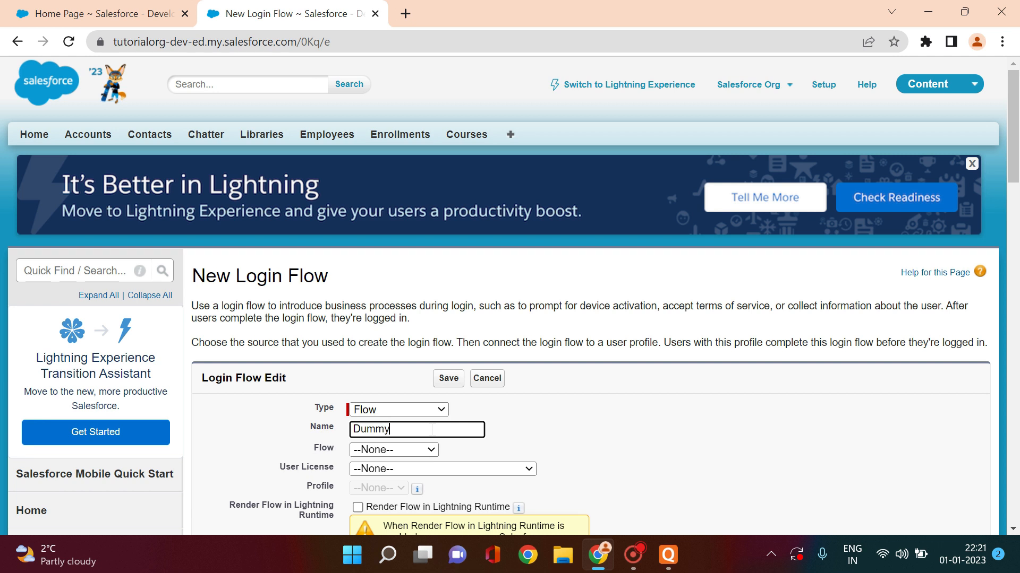
text( flow fpr)
key(BackSpace)
text(or ABC profile)
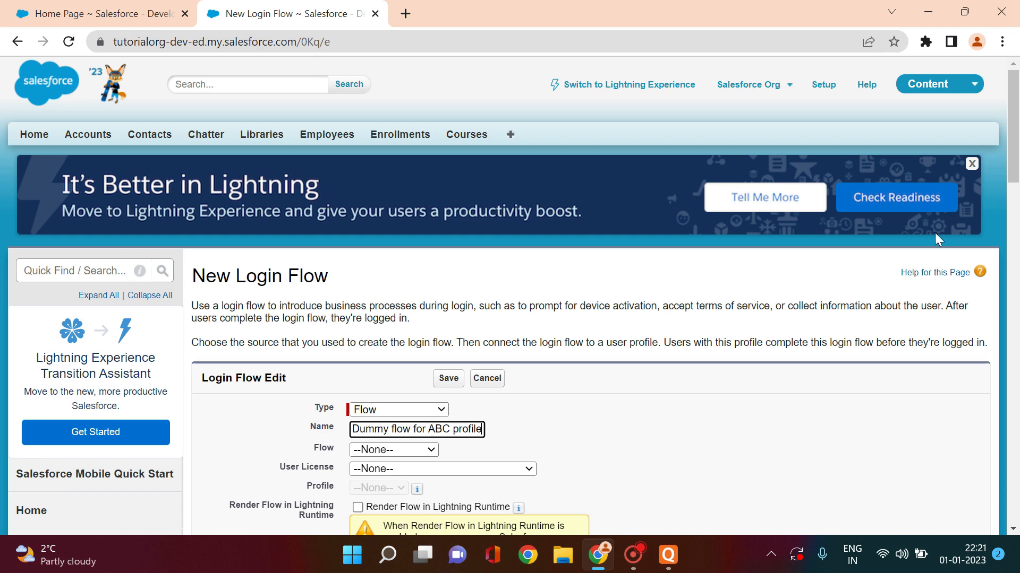
Choose CheckConsent as the flow that the new login flow runs
scroll(935, 233, down, 3)
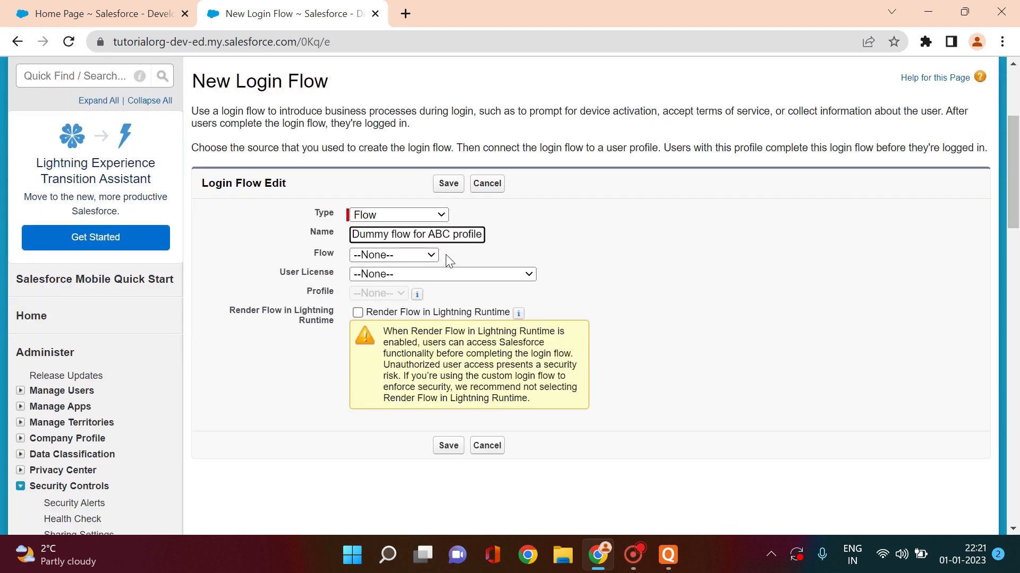
click(419, 255)
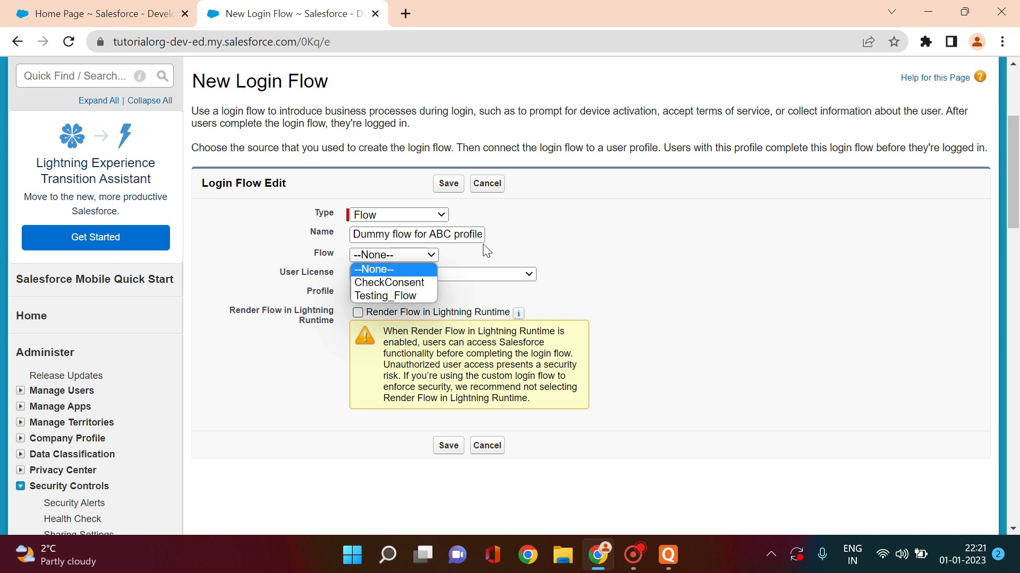
click(462, 271)
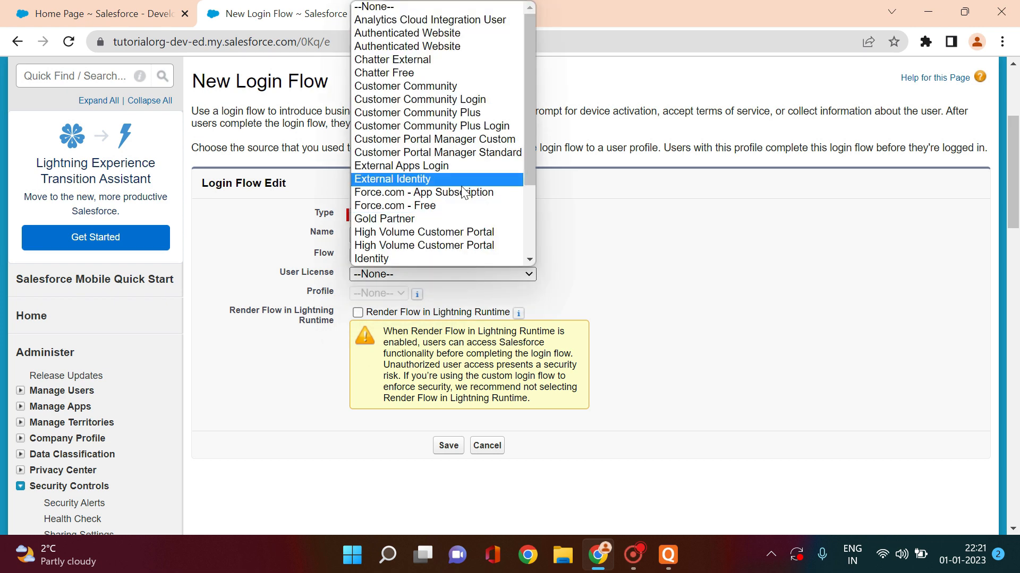
click(345, 254)
click(367, 256)
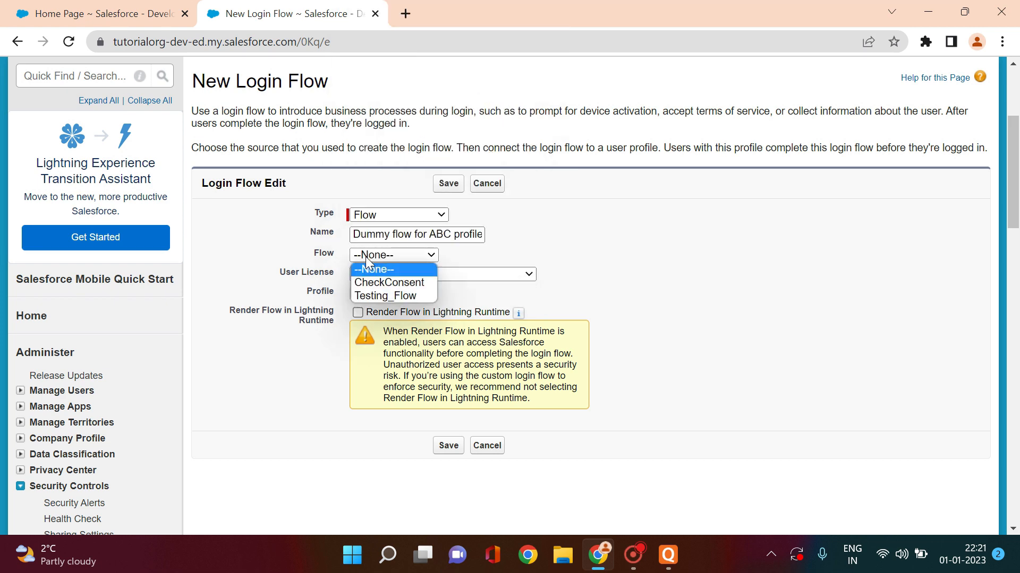
click(385, 282)
Set the login flow's user license to Salesforce and its profile to Custom Admin
click(402, 275)
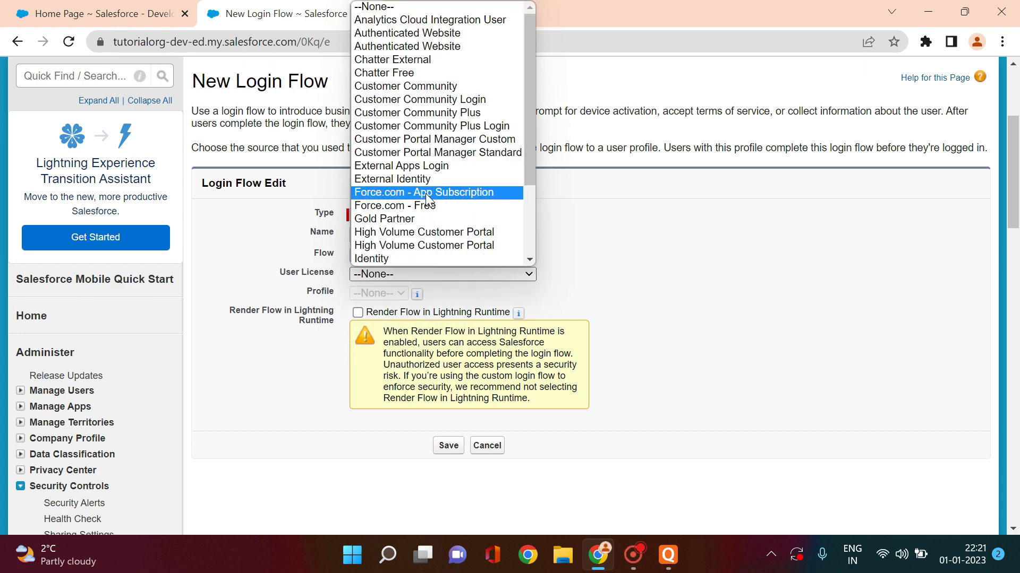
key(s)
key(Return)
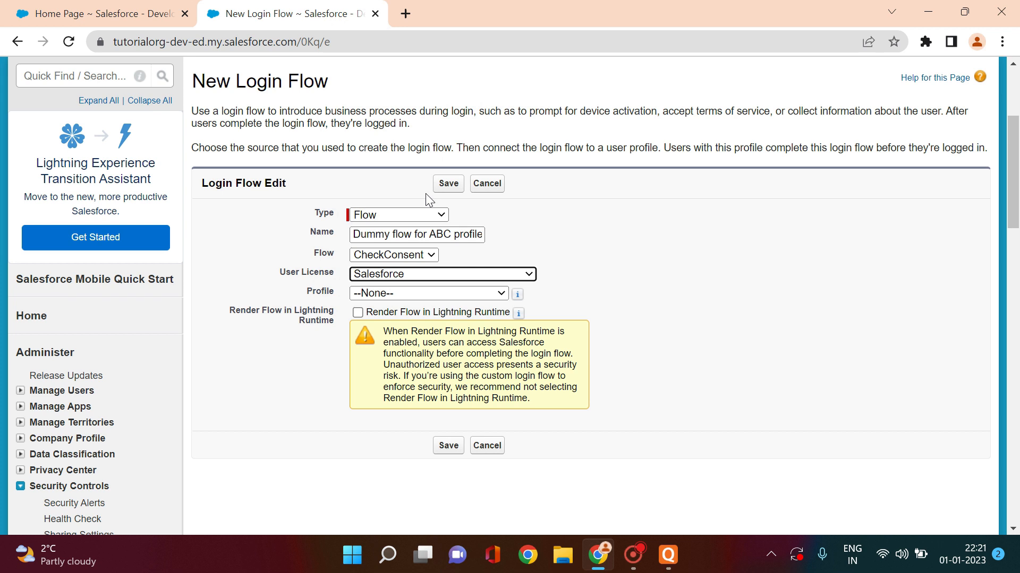
click(407, 290)
click(615, 303)
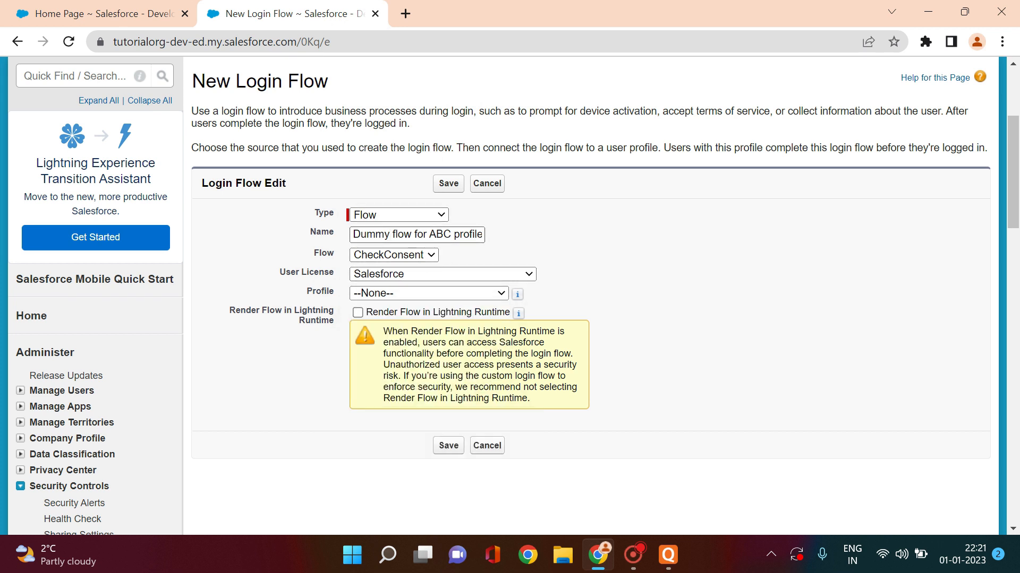
click(387, 293)
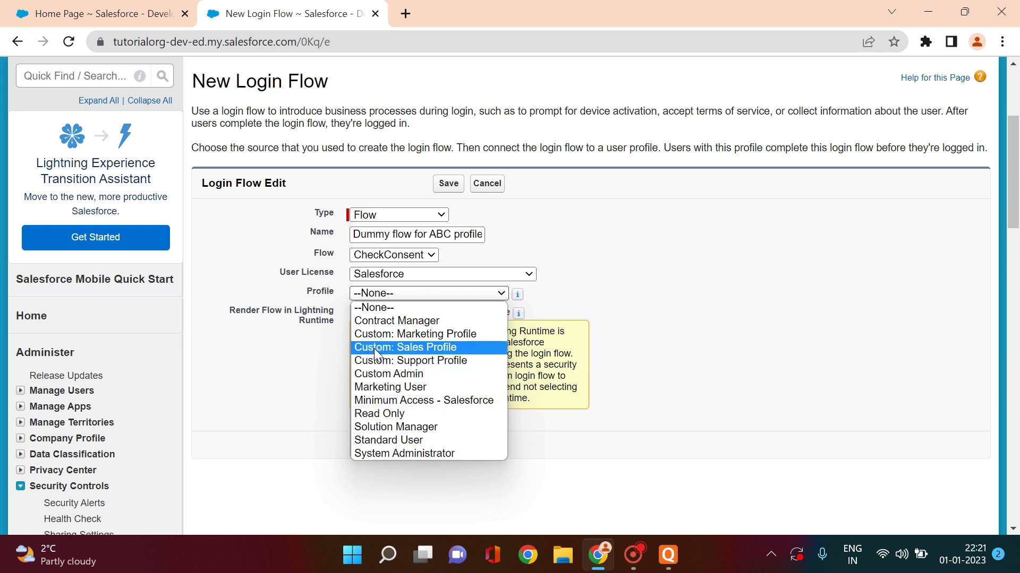
click(386, 374)
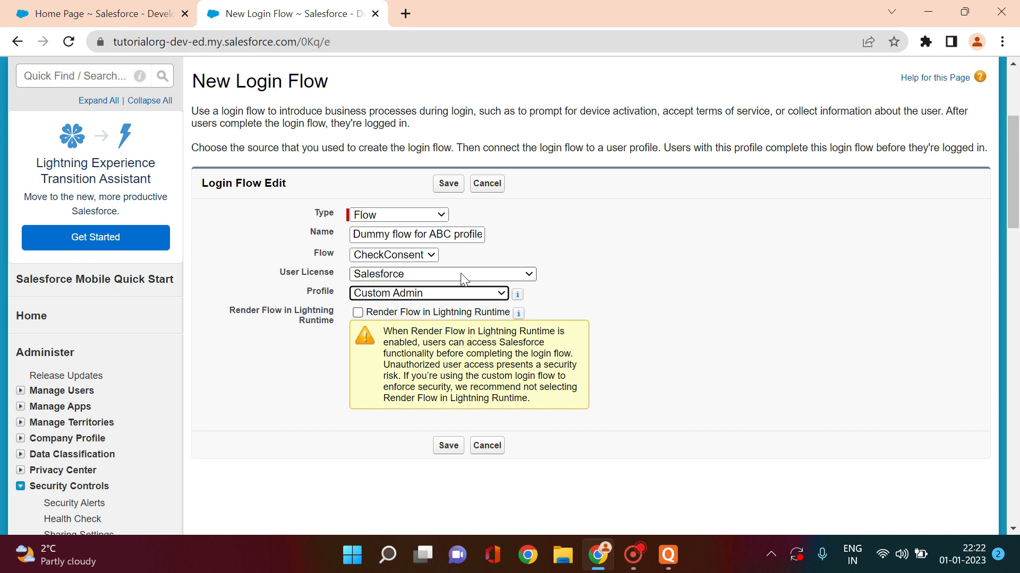
Search the setup options for "flow" and open the Flows page in a new browser tab
mouse_move(1011, 198)
mouse_down()
mouse_move(1011, 153)
mouse_move(1014, 190)
mouse_up()
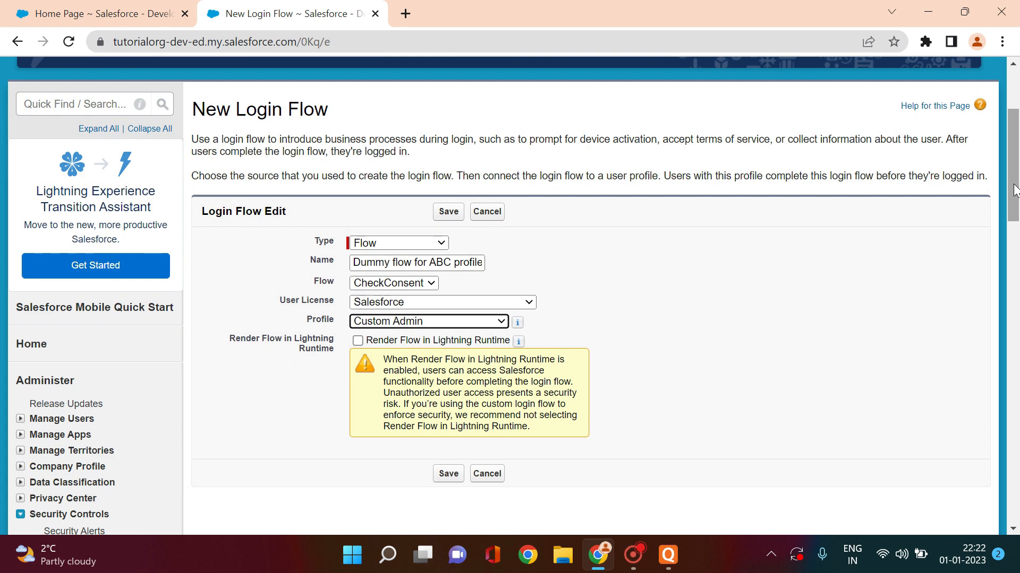
scroll(364, 120, up, 3)
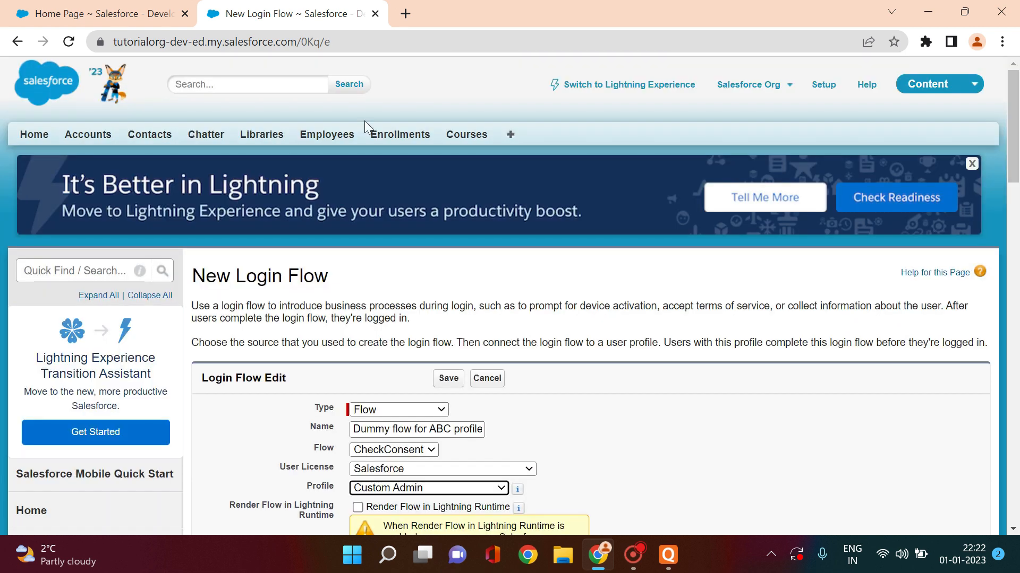
click(63, 271)
text(flow)
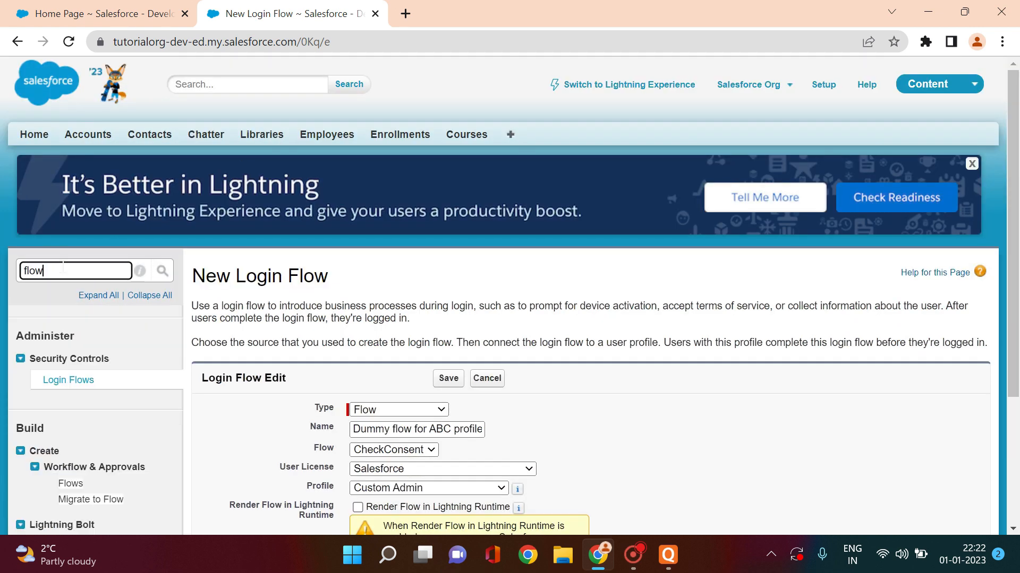
ctrl+click(70, 484)
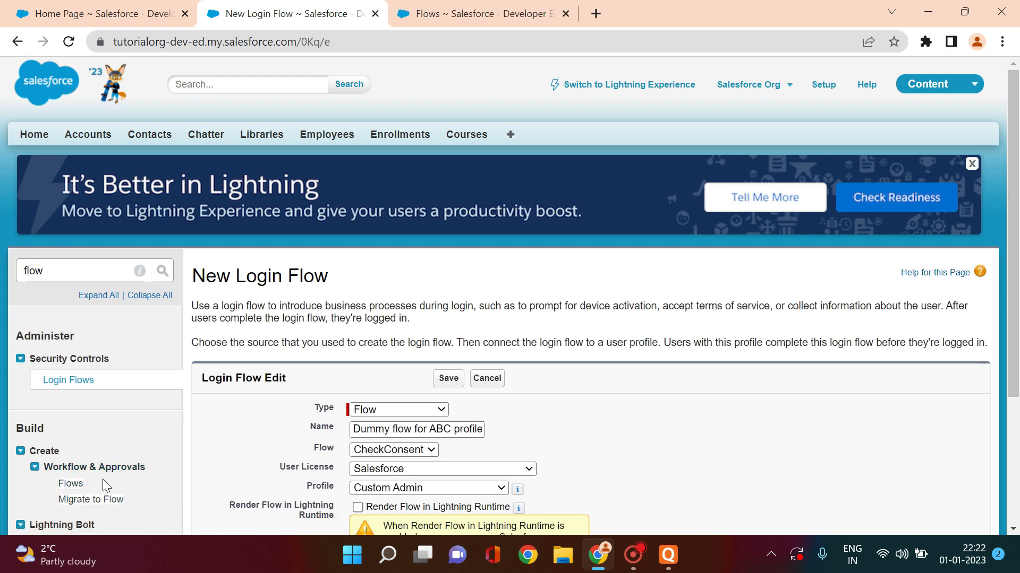
click(470, 12)
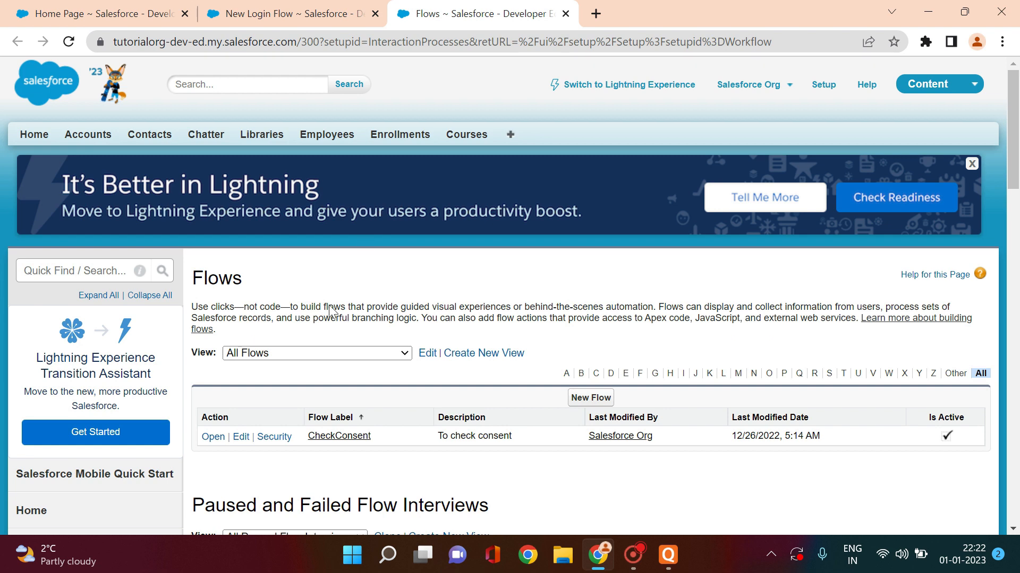
Open version 1 of the CheckConsent flow in Flow Builder
click(319, 439)
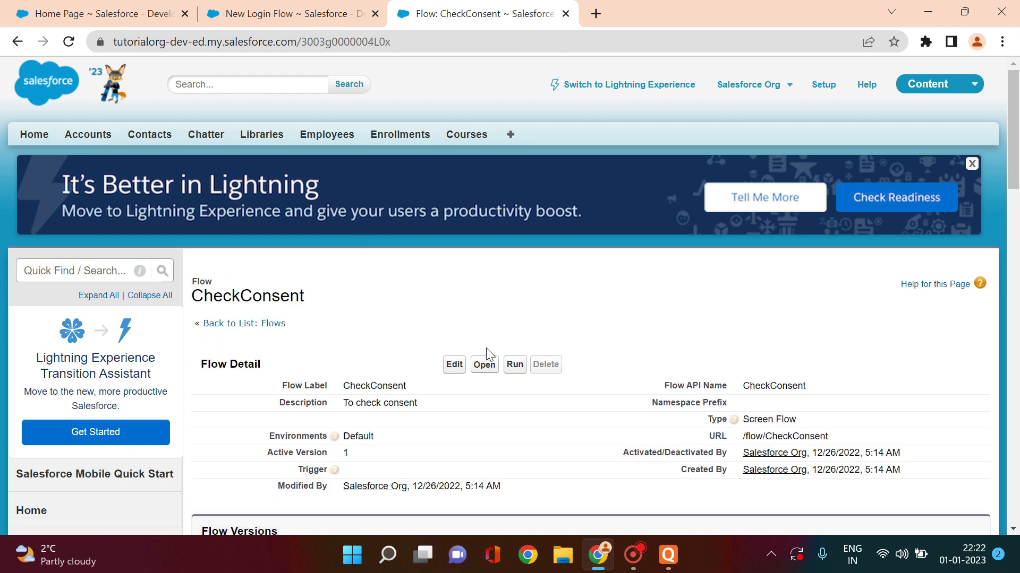
drag(1015, 149, 1017, 180)
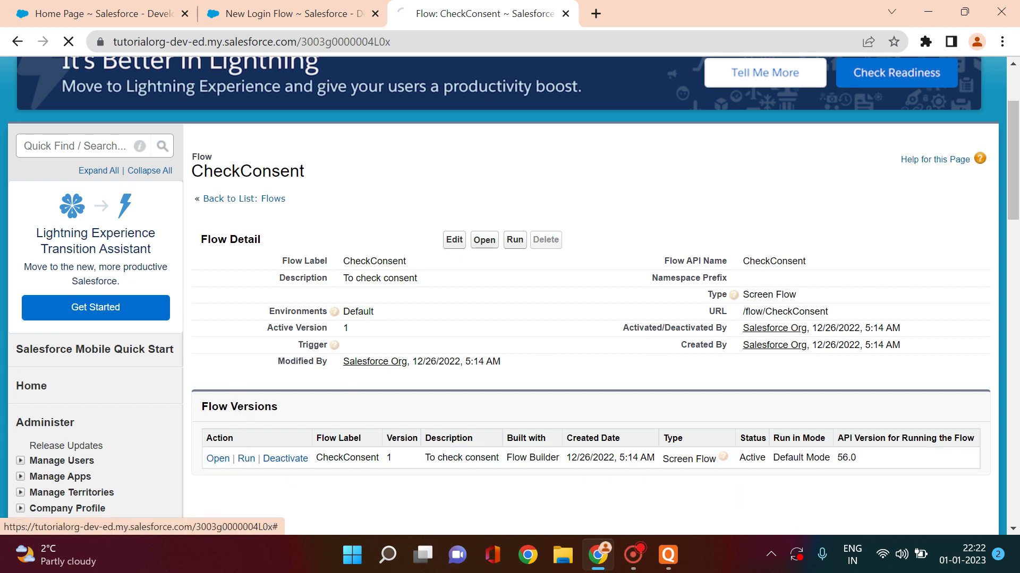
click(217, 460)
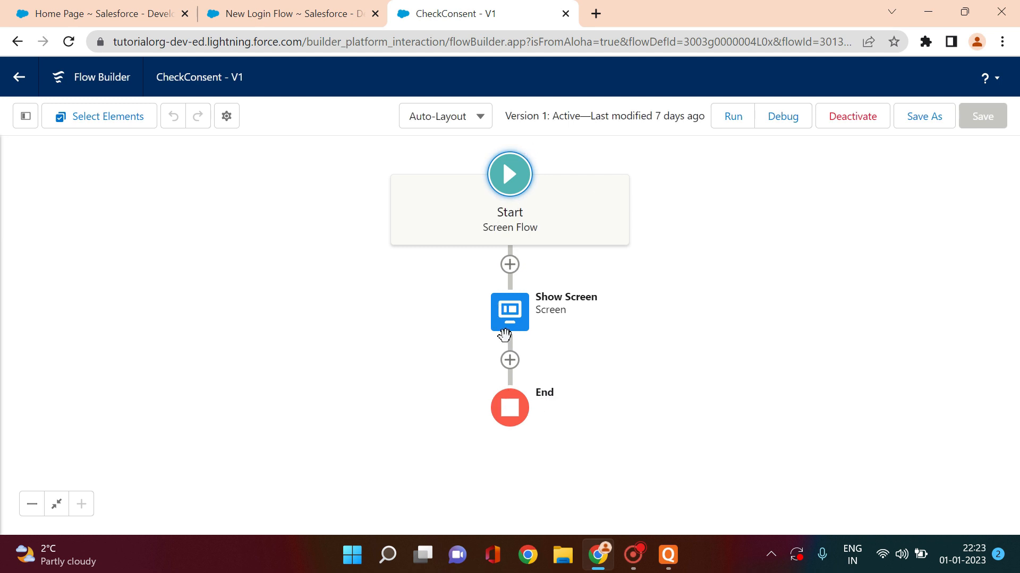
Open the Show Screen element and inspect the Accept checkbox's properties and its input validation error message
double_click(504, 334)
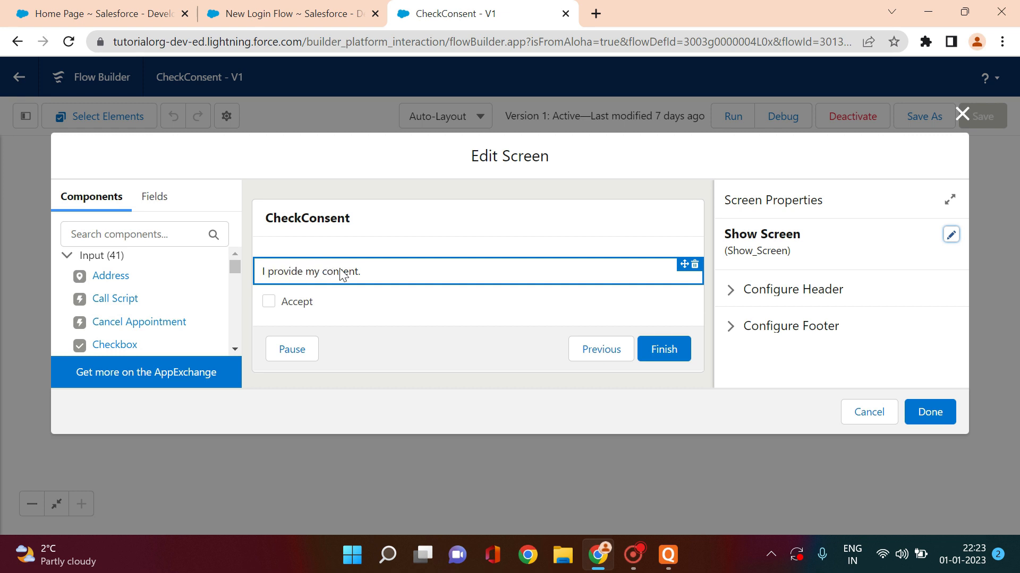
click(303, 300)
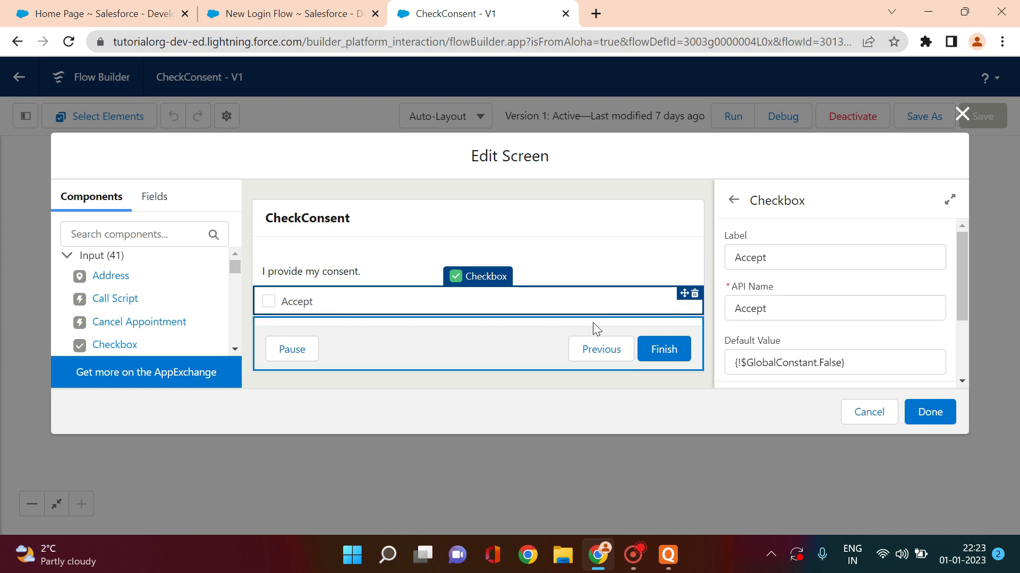
drag(964, 259, 961, 317)
click(731, 339)
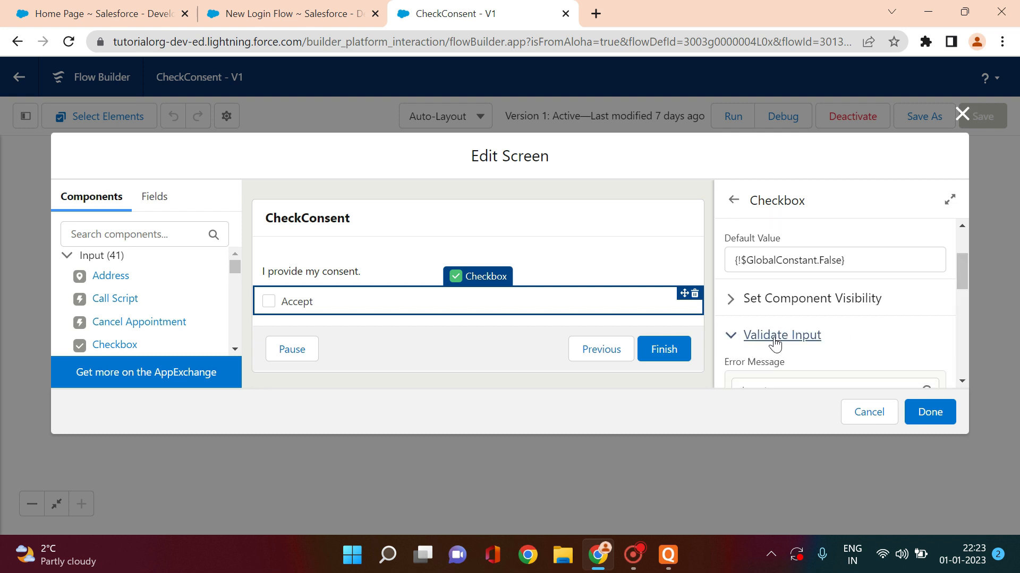
drag(962, 280, 962, 313)
click(786, 274)
drag(812, 274, 741, 274)
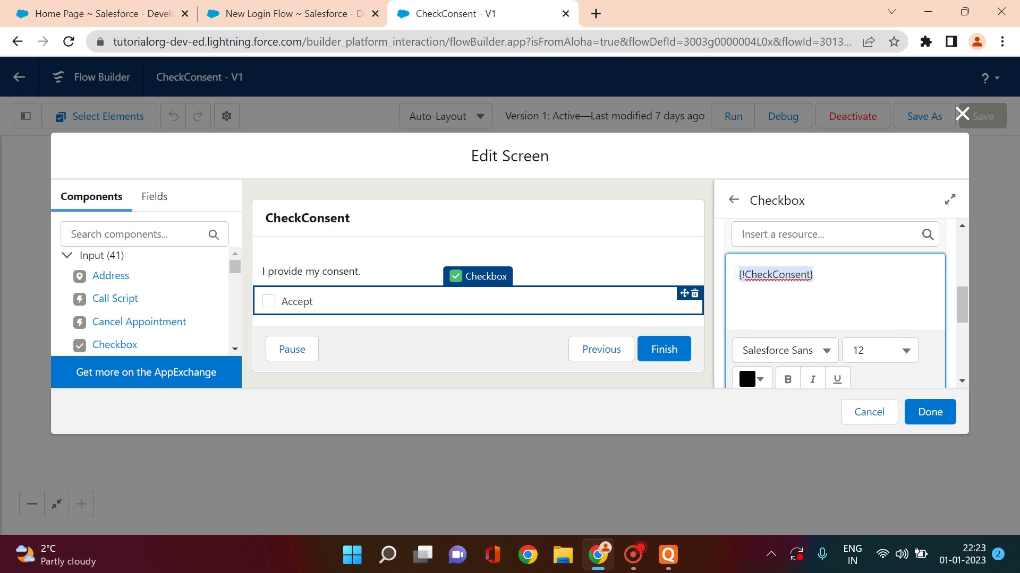
Review the Accept checkbox's validation formula and close the screen editor without saving changes
drag(955, 305, 954, 349)
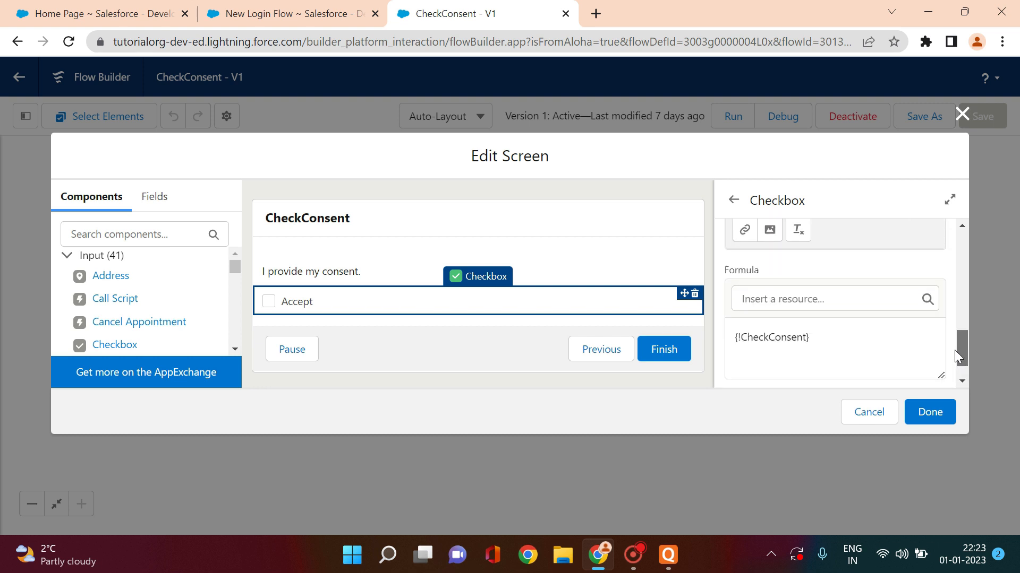
drag(828, 337, 734, 338)
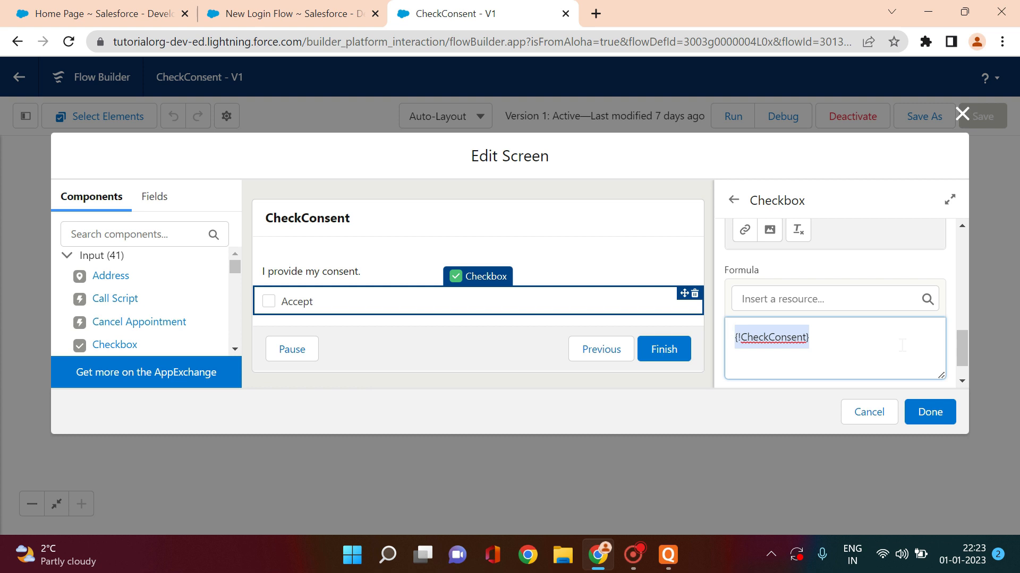
drag(953, 350, 948, 287)
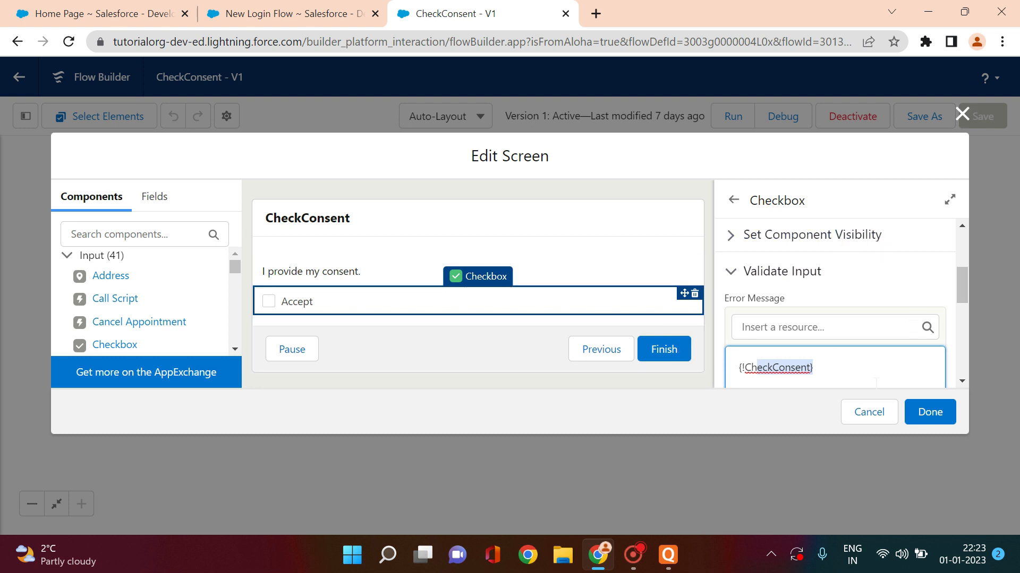
drag(964, 283, 962, 215)
click(869, 412)
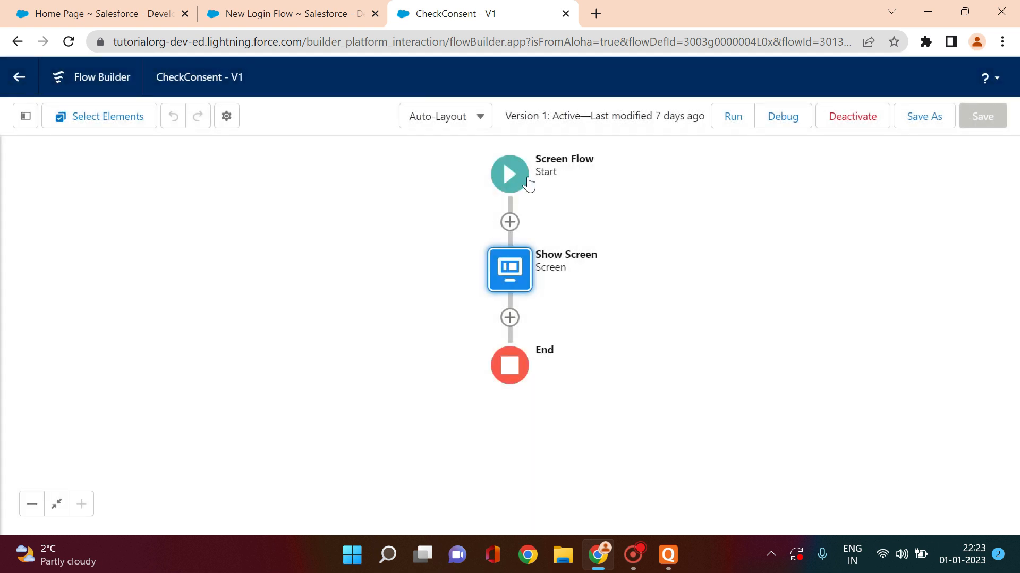